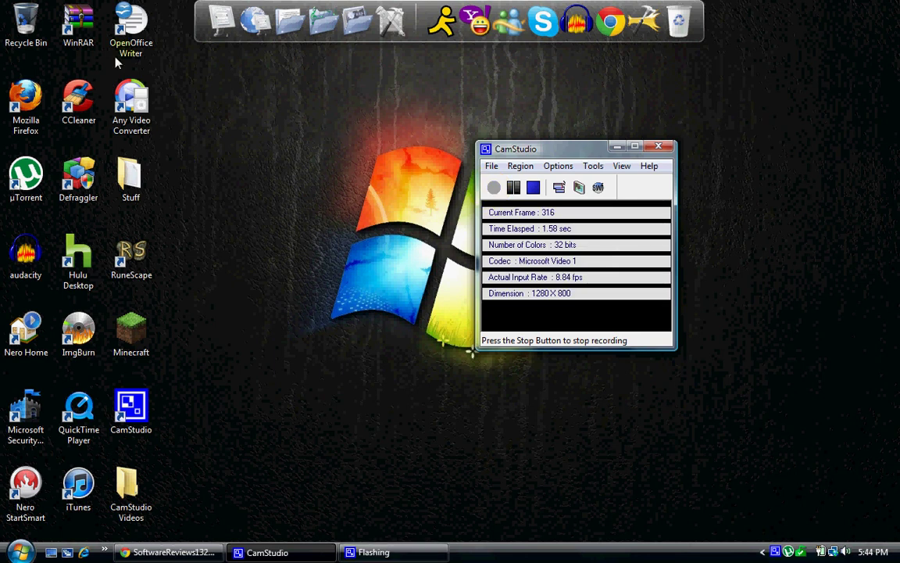
Step: Launch Any Video Converter from its desktop shortcut
{"action": "double_click", "coordinate": [118, 112]}
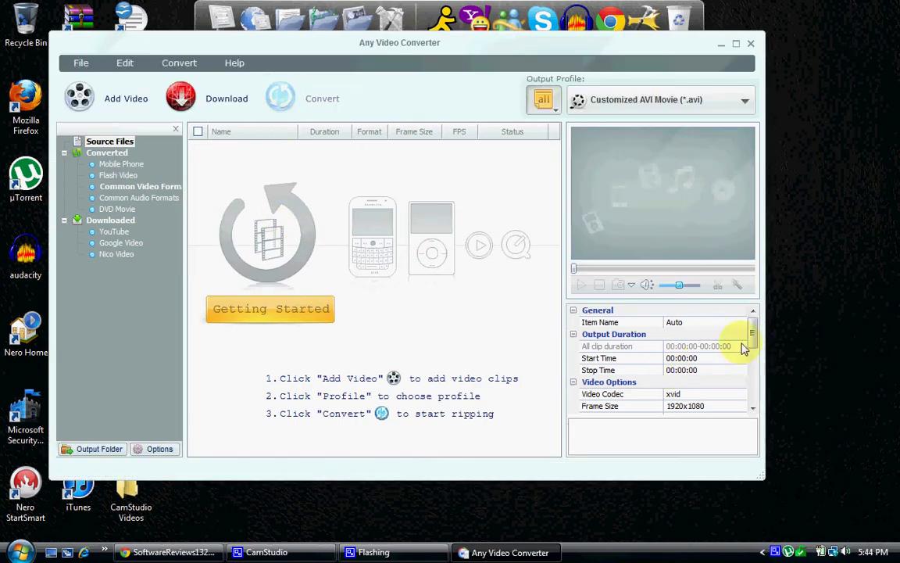
Step: Keep the AVI profile's frame size at 1920x1080 and bring Audio Options into view
{"action": "scroll", "coordinate": [755, 336], "scroll_direction": "down", "scroll_amount": 1}
{"action": "scroll", "coordinate": [755, 340], "scroll_direction": "up", "scroll_amount": 1}
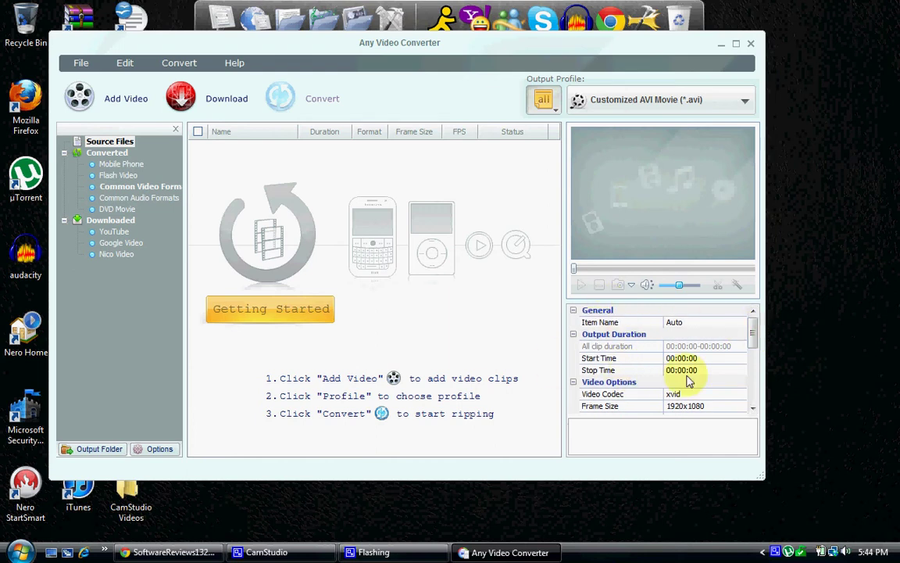
{"action": "scroll", "coordinate": [753, 334], "scroll_direction": "down", "scroll_amount": 2}
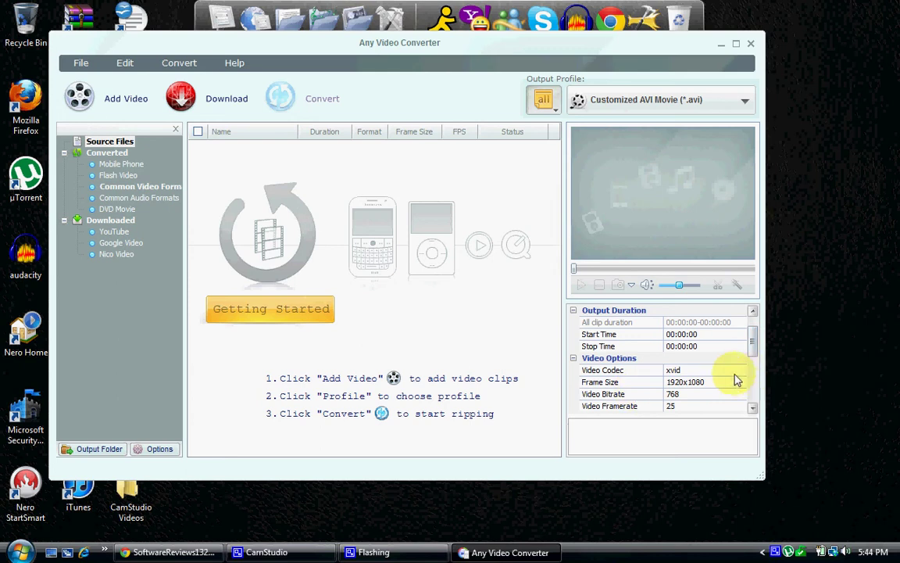
{"action": "left_click", "coordinate": [740, 382]}
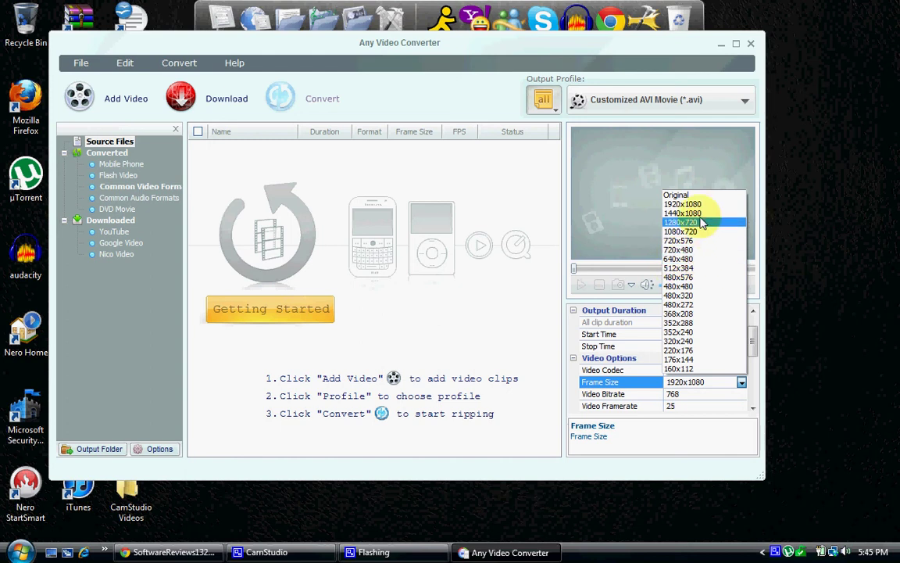
{"action": "left_click", "coordinate": [683, 204]}
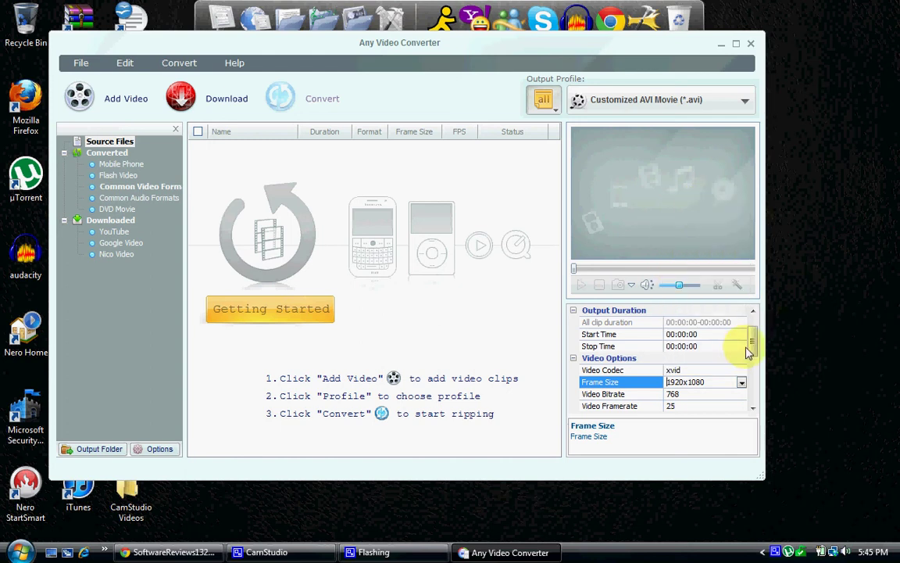
{"action": "left_click_drag", "start_coordinate": [754, 348], "coordinate": [756, 378]}
Step: Leave the audio codec at mp3 and set the audio bitrate to 320
{"action": "left_click", "coordinate": [682, 346]}
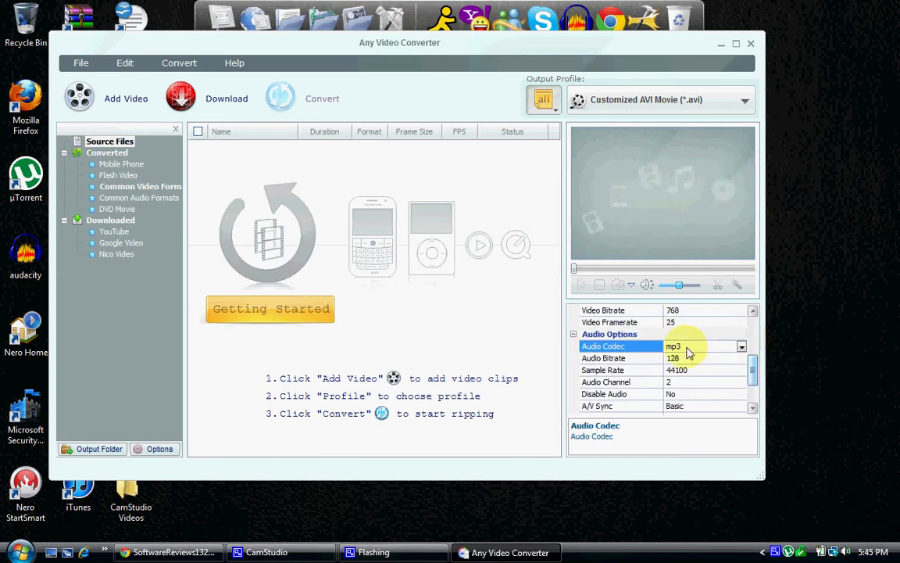
{"action": "left_click", "coordinate": [742, 347]}
{"action": "left_click", "coordinate": [742, 346]}
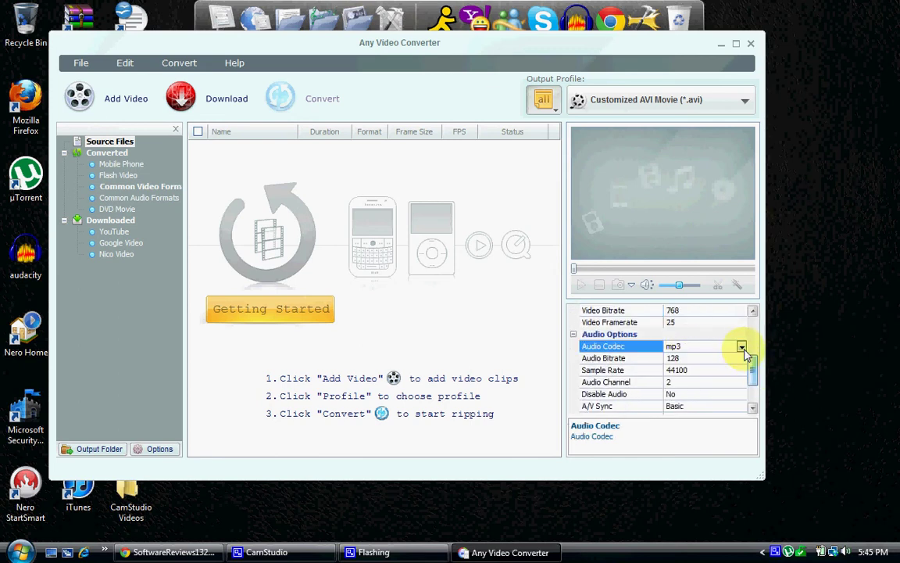
{"action": "left_click", "coordinate": [742, 357]}
{"action": "left_click", "coordinate": [742, 358]}
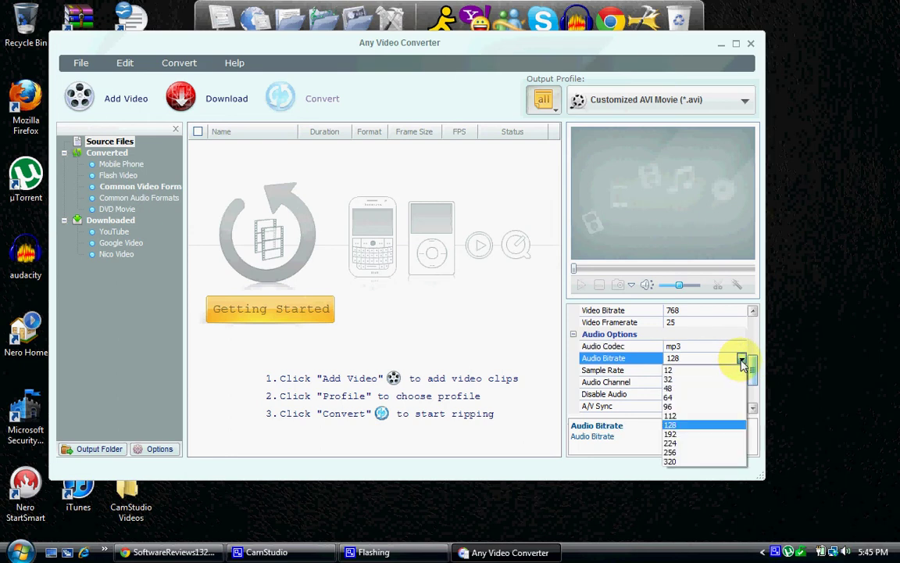
{"action": "left_click", "coordinate": [689, 461]}
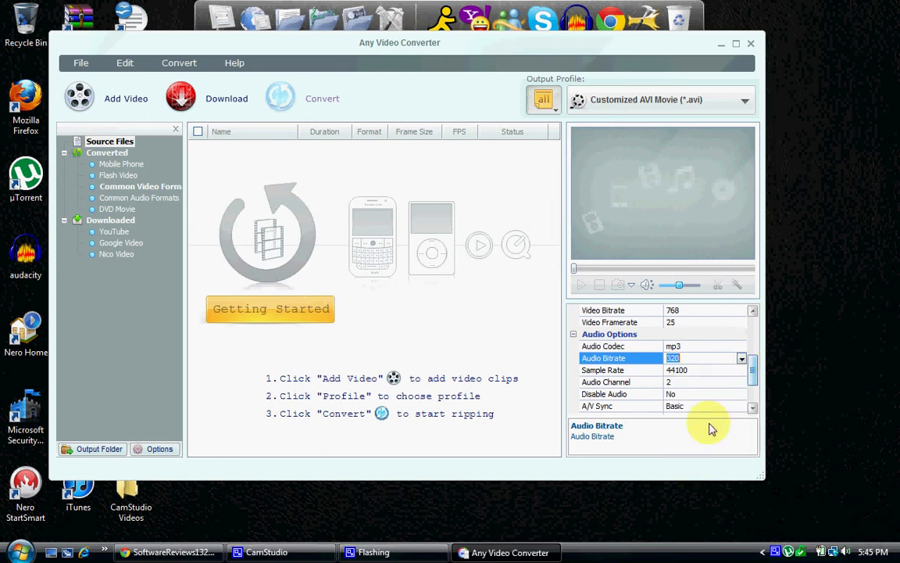
Step: Confirm the sample rate stays 44100 and A/V Sync stays Basic
{"action": "left_click", "coordinate": [734, 373]}
{"action": "left_click", "coordinate": [741, 372]}
{"action": "left_click", "coordinate": [742, 371]}
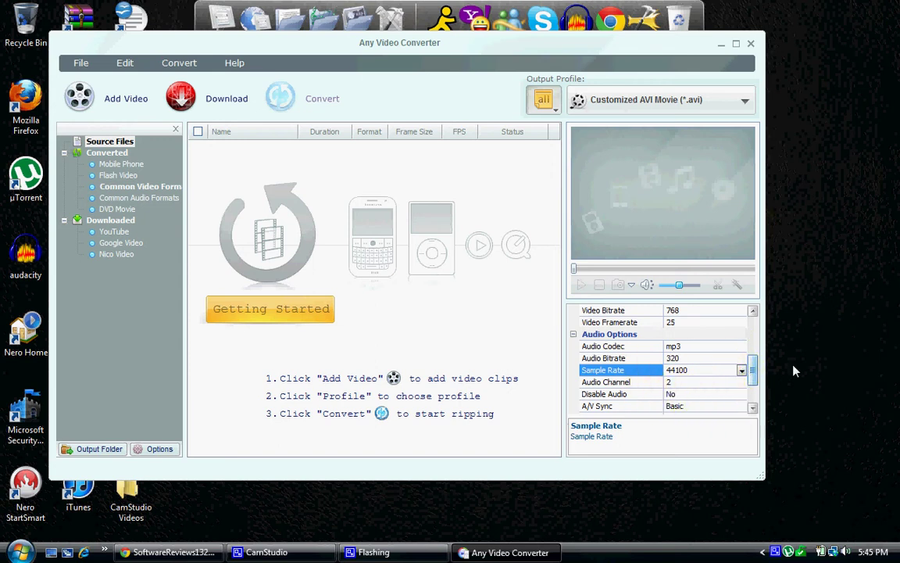
{"action": "scroll", "coordinate": [719, 406], "scroll_direction": "up", "scroll_amount": 3}
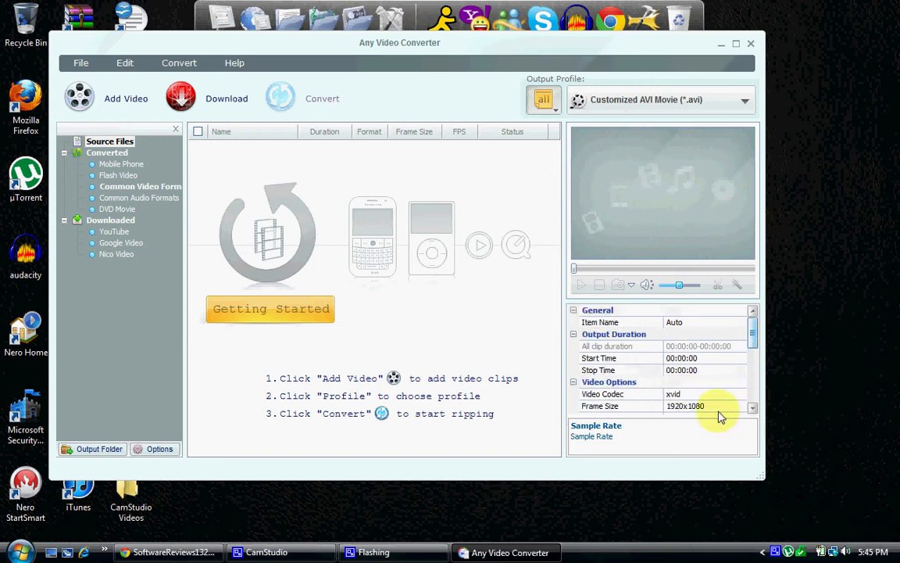
{"action": "scroll", "coordinate": [715, 374], "scroll_direction": "down", "scroll_amount": 3}
{"action": "left_click", "coordinate": [711, 358]}
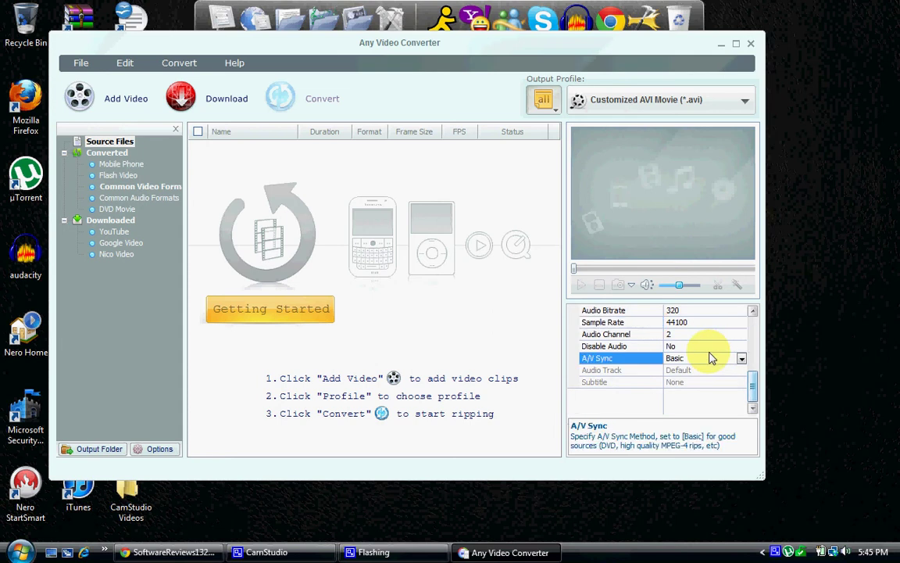
{"action": "left_click", "coordinate": [741, 359]}
{"action": "left_click", "coordinate": [741, 359]}
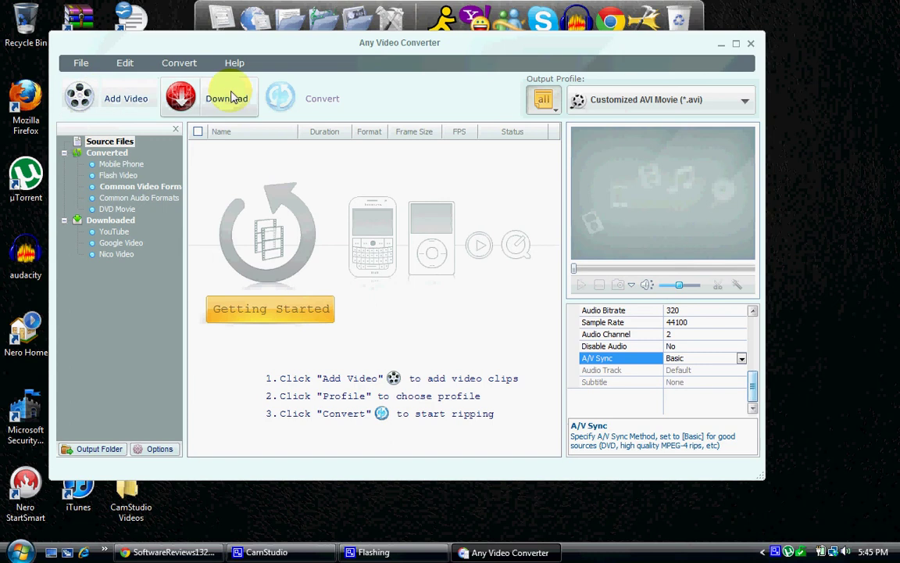
Step: Add the Piriform Ccleaner review clip from Desktop > CamStudio Videos to the file list
{"action": "left_click", "coordinate": [135, 96]}
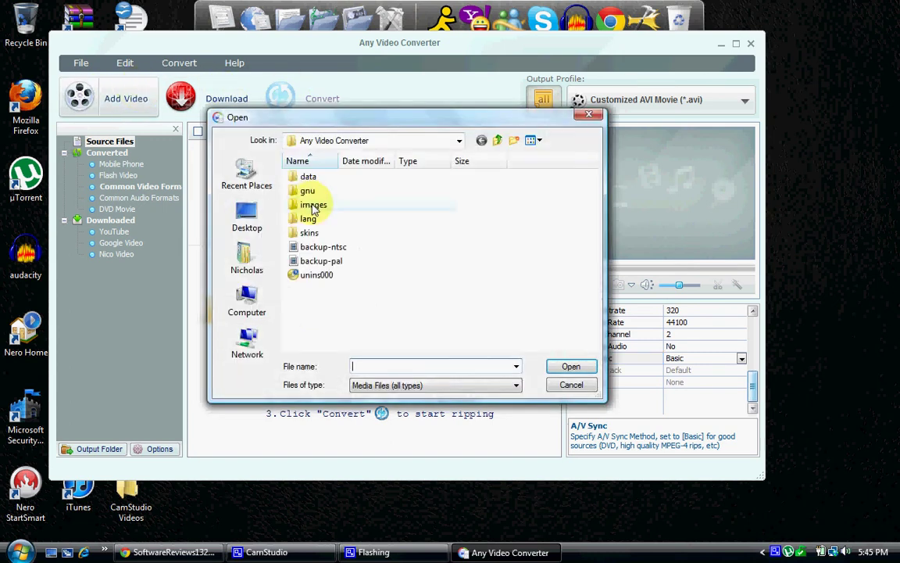
{"action": "left_click", "coordinate": [247, 215]}
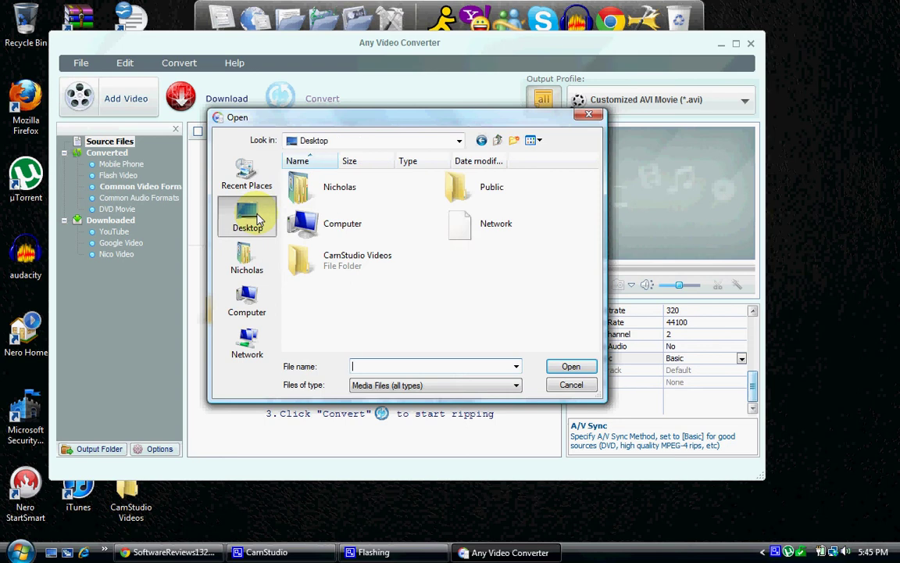
{"action": "double_click", "coordinate": [360, 260]}
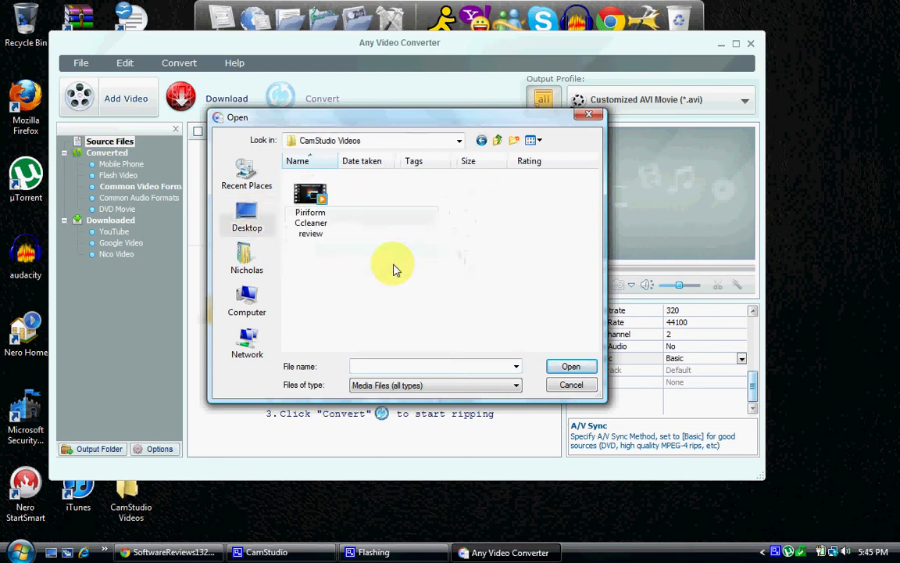
{"action": "left_click", "coordinate": [320, 219]}
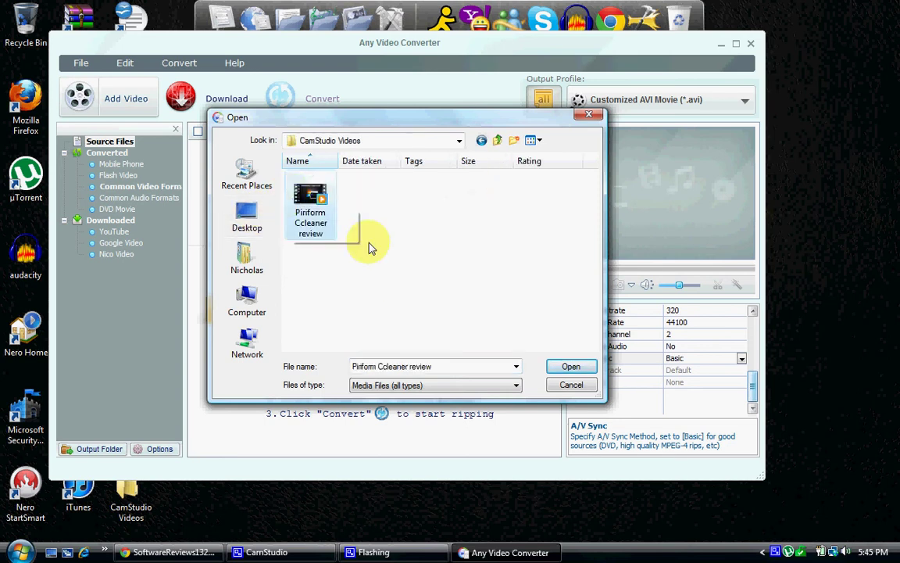
{"action": "left_click", "coordinate": [570, 366]}
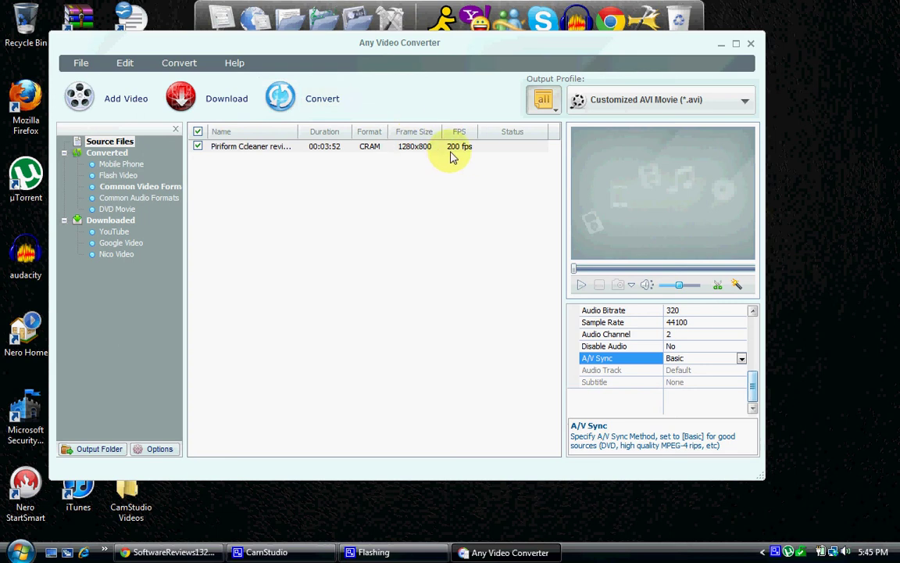
Step: Start converting the clip, then stop it and confirm so its status reads Aborted
{"action": "scroll", "coordinate": [328, 133], "scroll_direction": "up", "scroll_amount": 1}
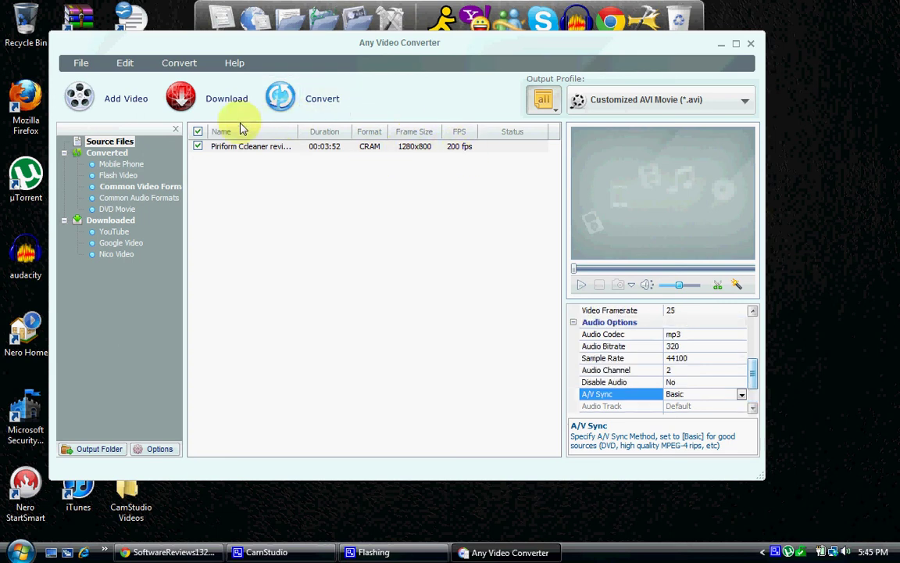
{"action": "left_click", "coordinate": [282, 99]}
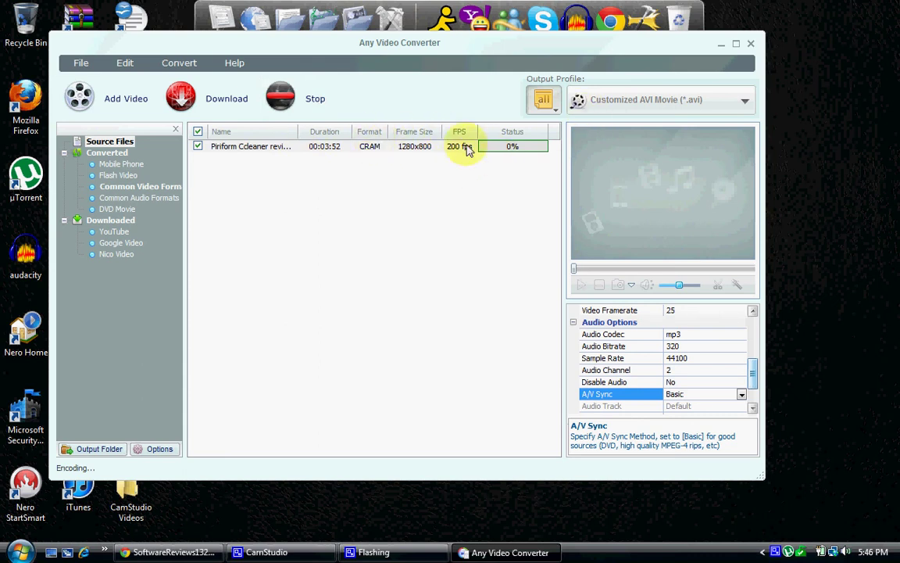
{"action": "left_click", "coordinate": [315, 97]}
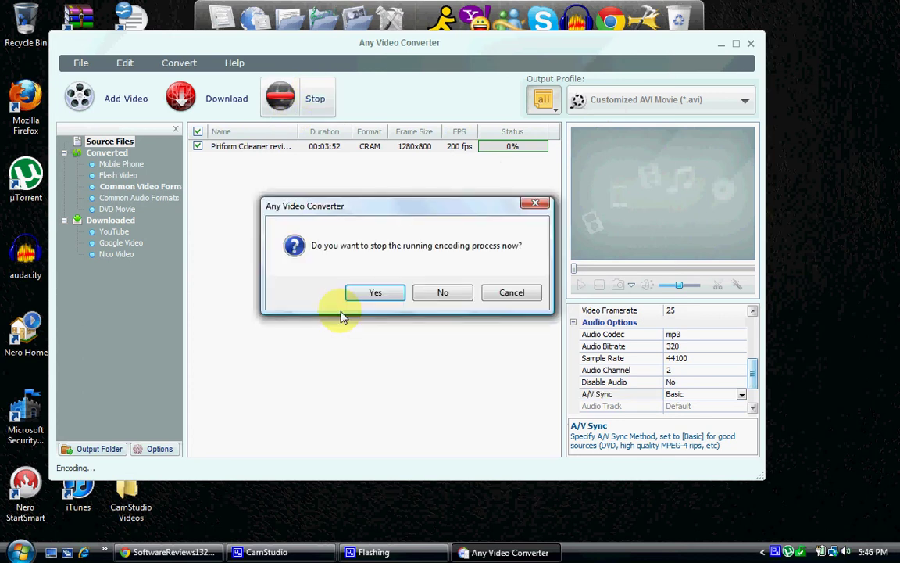
{"action": "left_click", "coordinate": [364, 302]}
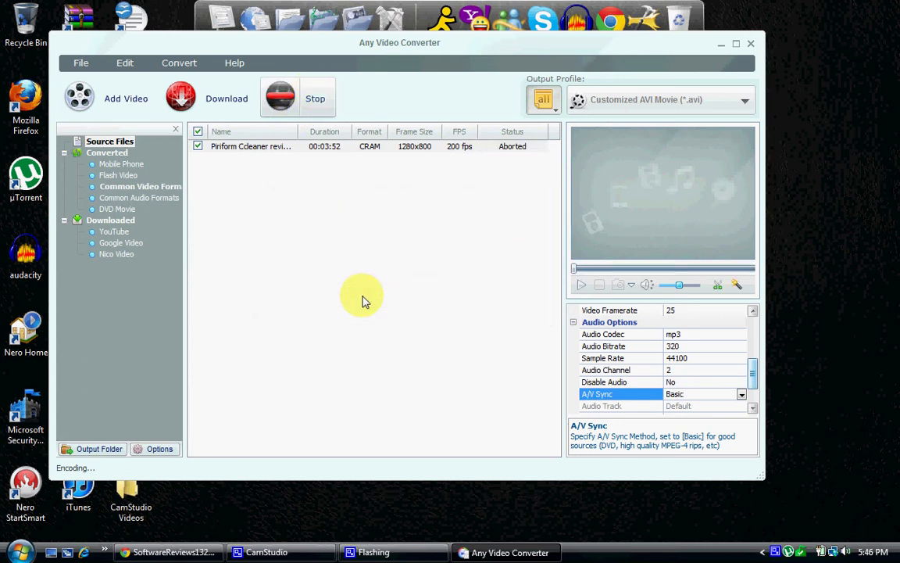
Step: Remove the aborted clip from the list and view the version 3.2.5 About box
{"action": "right_click", "coordinate": [209, 150]}
{"action": "left_click", "coordinate": [213, 155]}
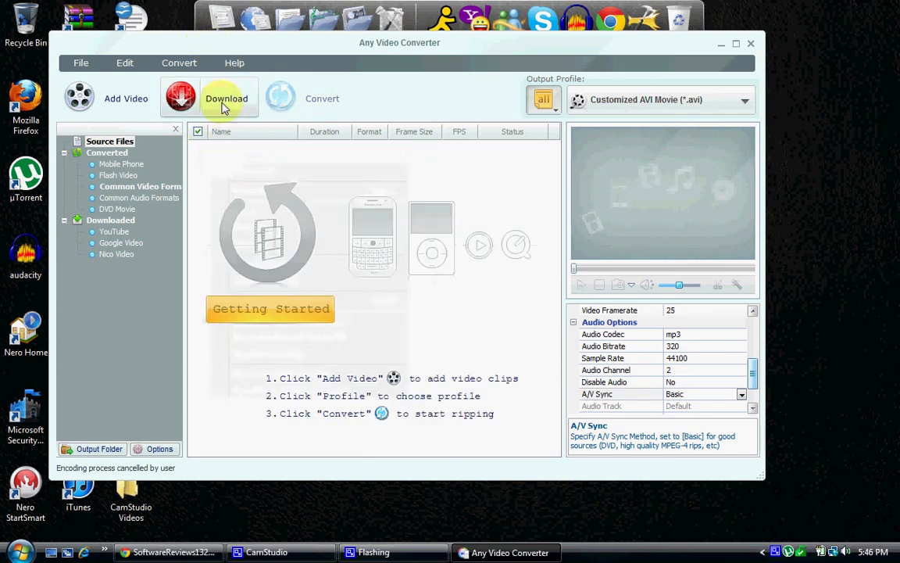
{"action": "left_click", "coordinate": [233, 64]}
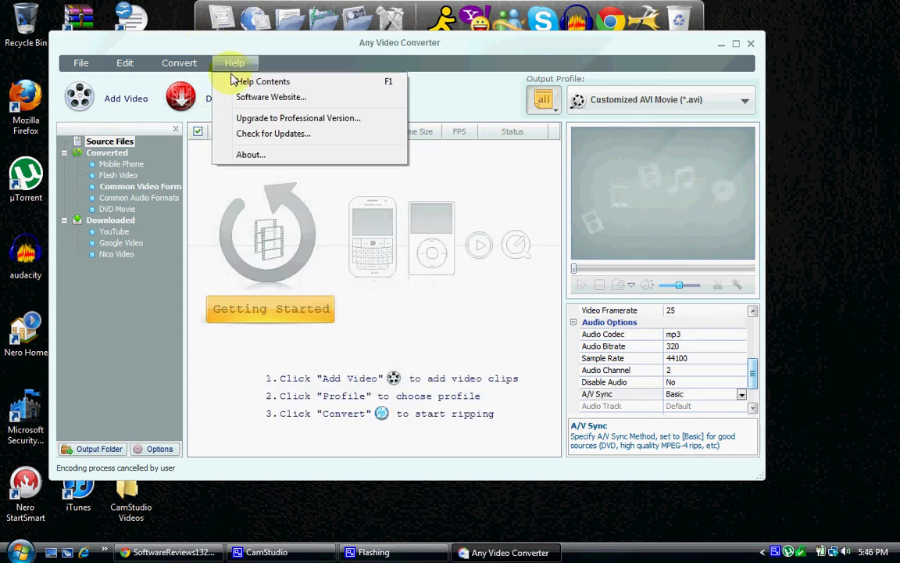
{"action": "left_click", "coordinate": [244, 155]}
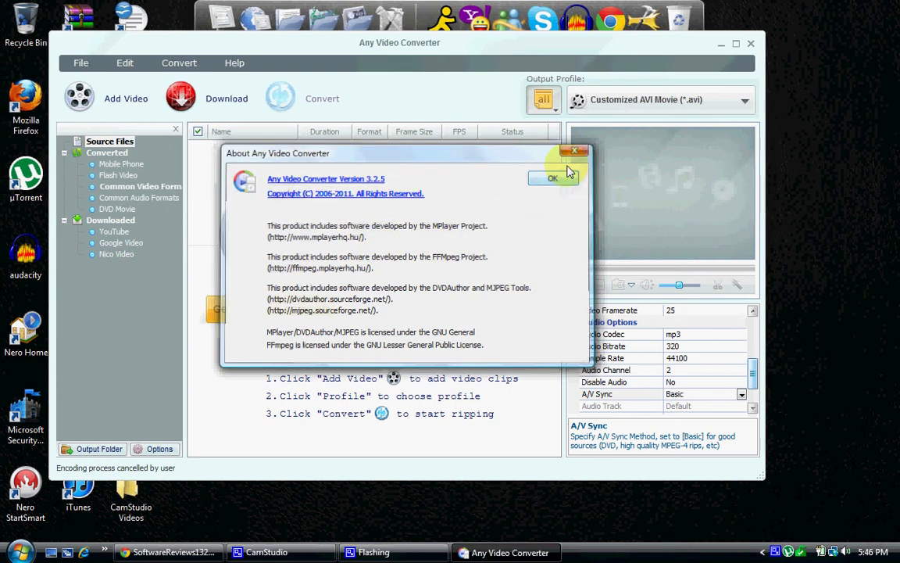
{"action": "left_click", "coordinate": [555, 178]}
{"action": "left_click", "coordinate": [745, 100]}
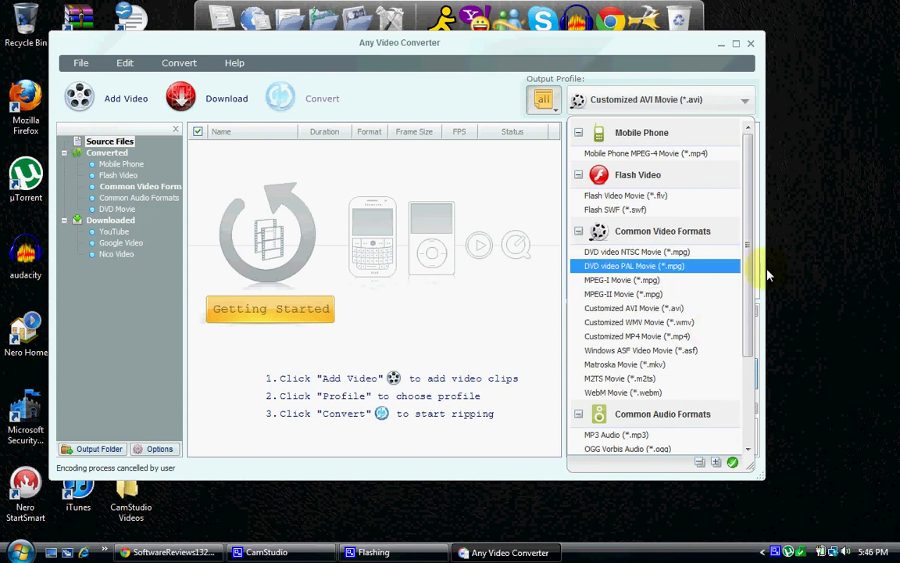
Step: Select Customized AVI Movie (*.avi) as output profile and show All Profiles categories
{"action": "mouse_move", "coordinate": [750, 258]}
{"action": "left_mouse_down"}
{"action": "mouse_move", "coordinate": [752, 351]}
{"action": "mouse_move", "coordinate": [753, 275]}
{"action": "left_mouse_up"}
{"action": "left_click_drag", "start_coordinate": [675, 289], "coordinate": [678, 311]}
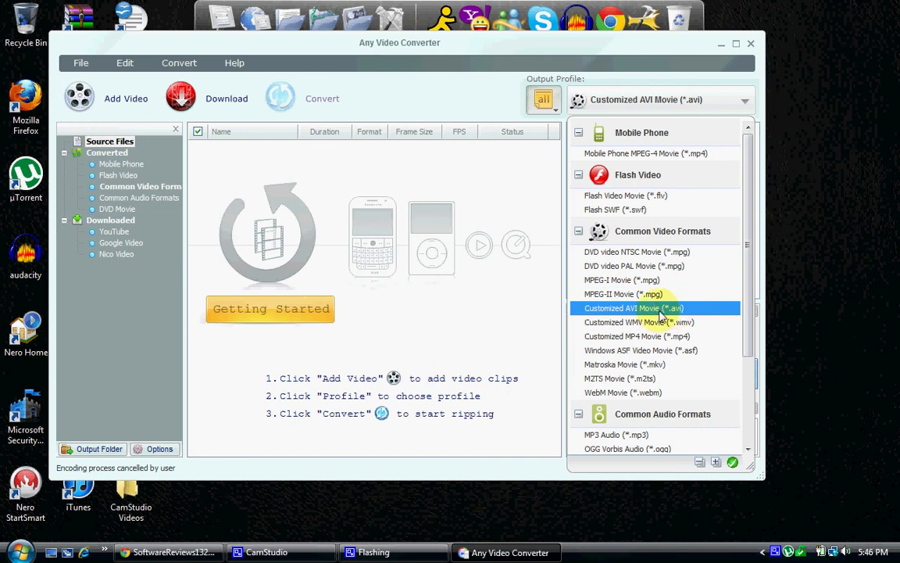
{"action": "left_click", "coordinate": [677, 309]}
{"action": "left_click", "coordinate": [679, 107]}
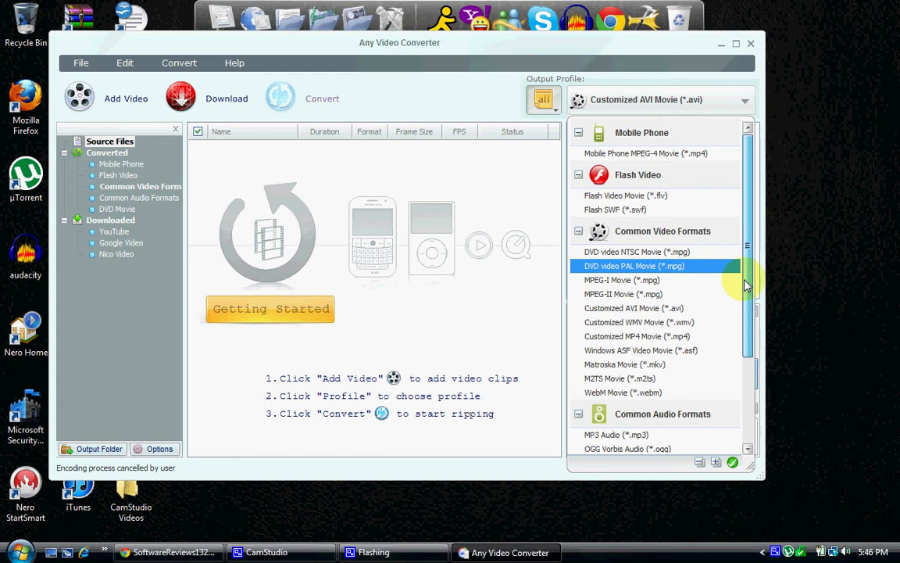
{"action": "left_click_drag", "start_coordinate": [745, 279], "coordinate": [748, 187]}
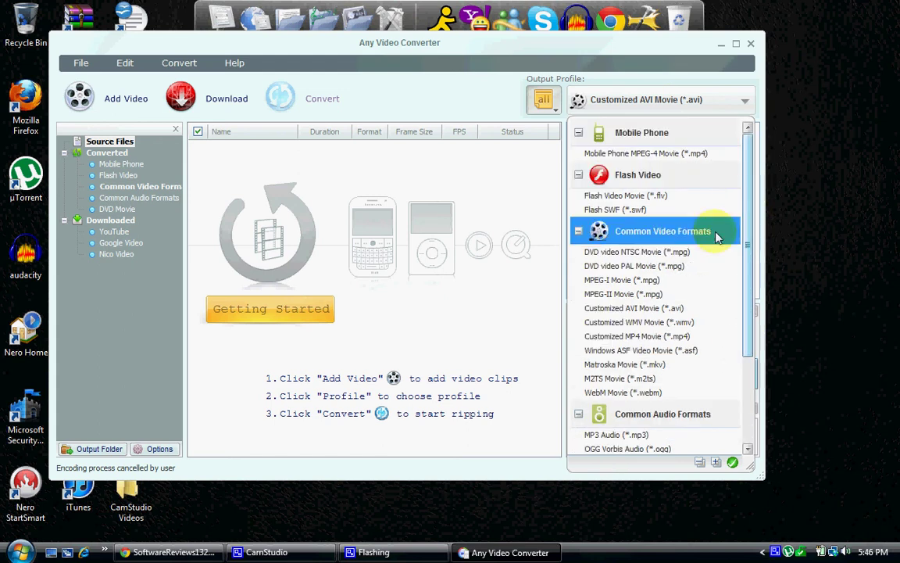
{"action": "left_click", "coordinate": [674, 308]}
{"action": "left_click", "coordinate": [543, 100]}
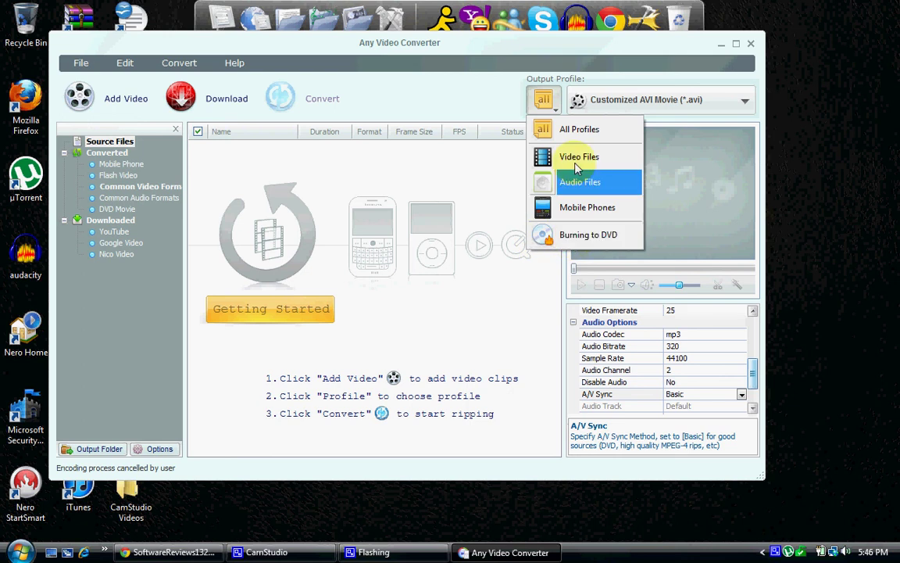
{"action": "left_click", "coordinate": [565, 134]}
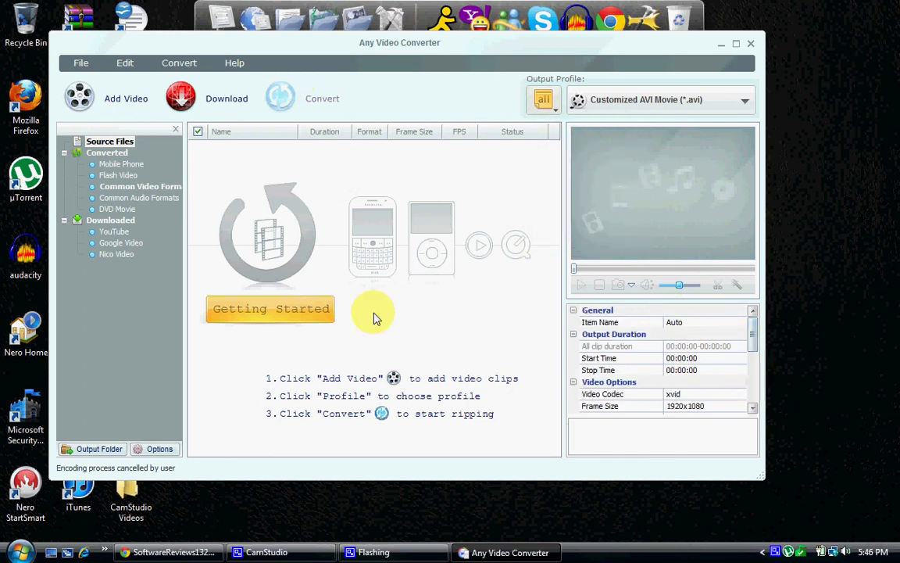
{"action": "left_click", "coordinate": [81, 63]}
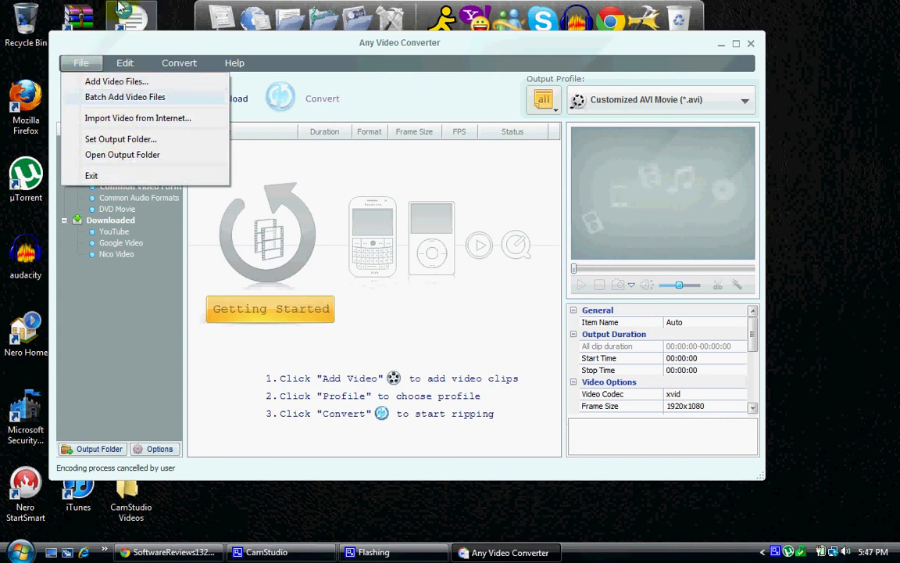
{"action": "left_click", "coordinate": [80, 62]}
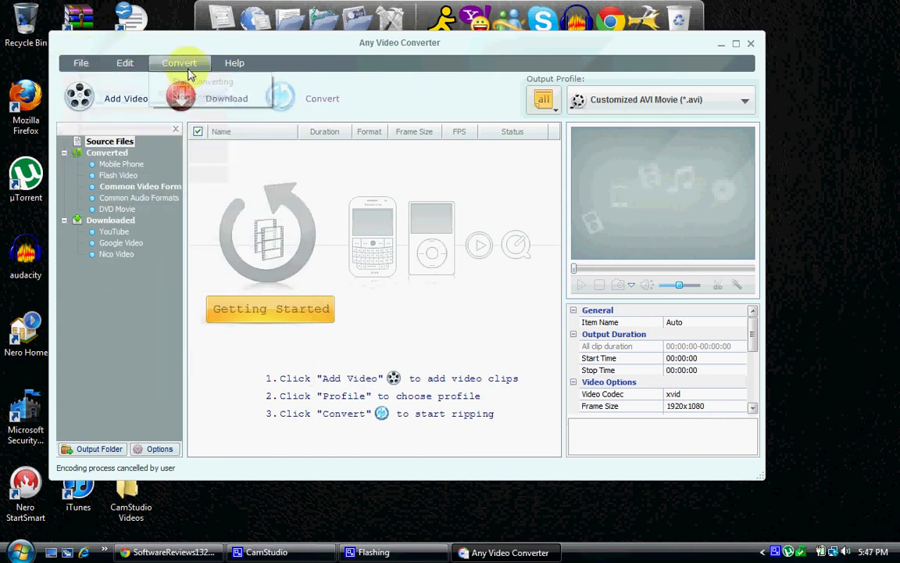
{"action": "left_click", "coordinate": [117, 64]}
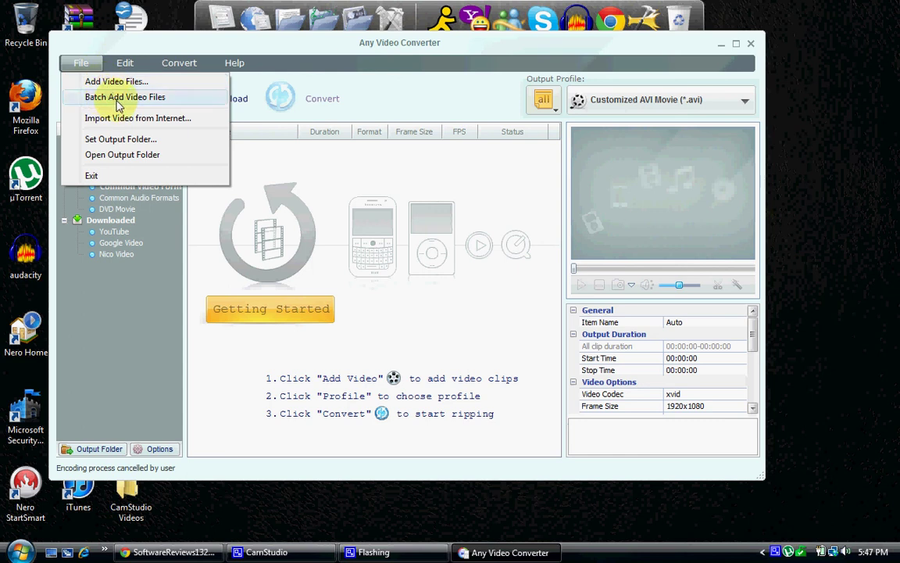
{"action": "key", "text": "Escape"}
{"action": "left_click", "coordinate": [117, 102]}
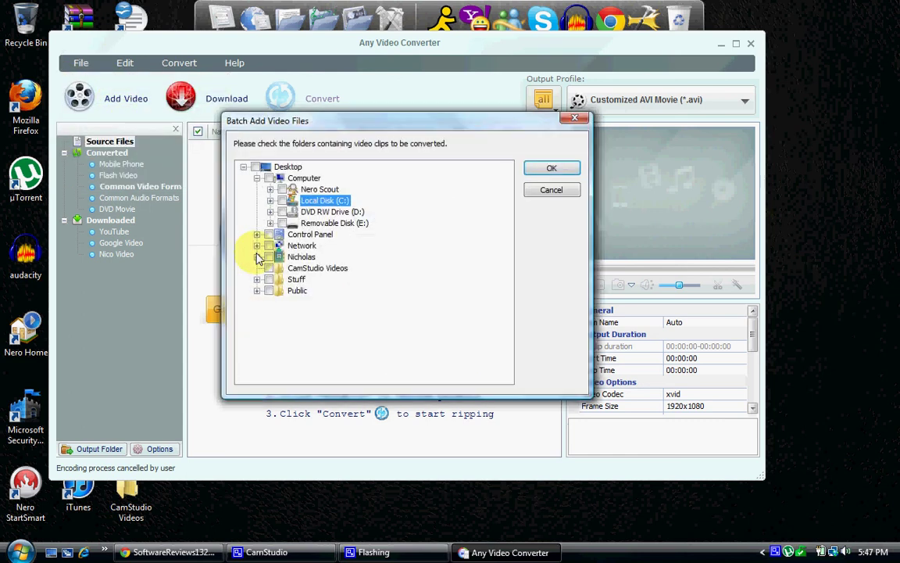
{"action": "left_click", "coordinate": [576, 118]}
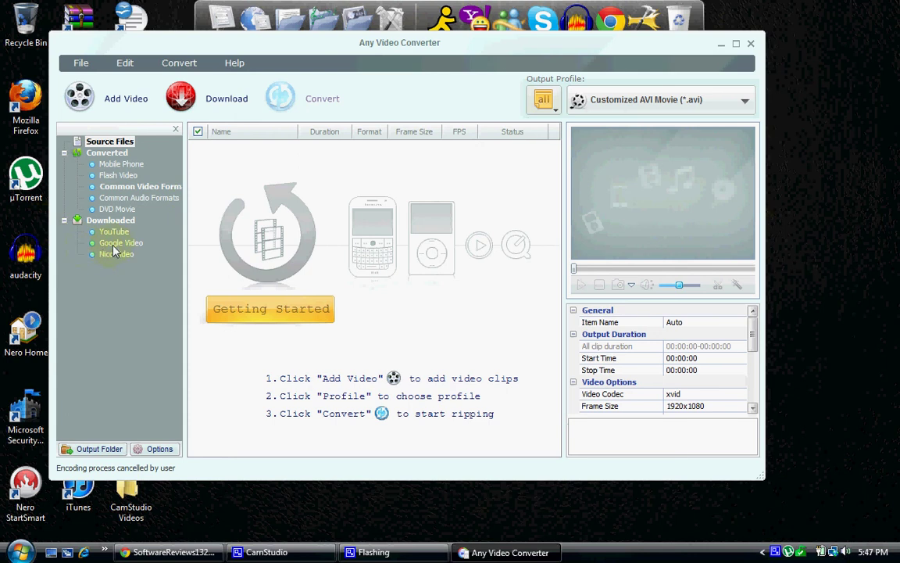
{"action": "left_click", "coordinate": [125, 63]}
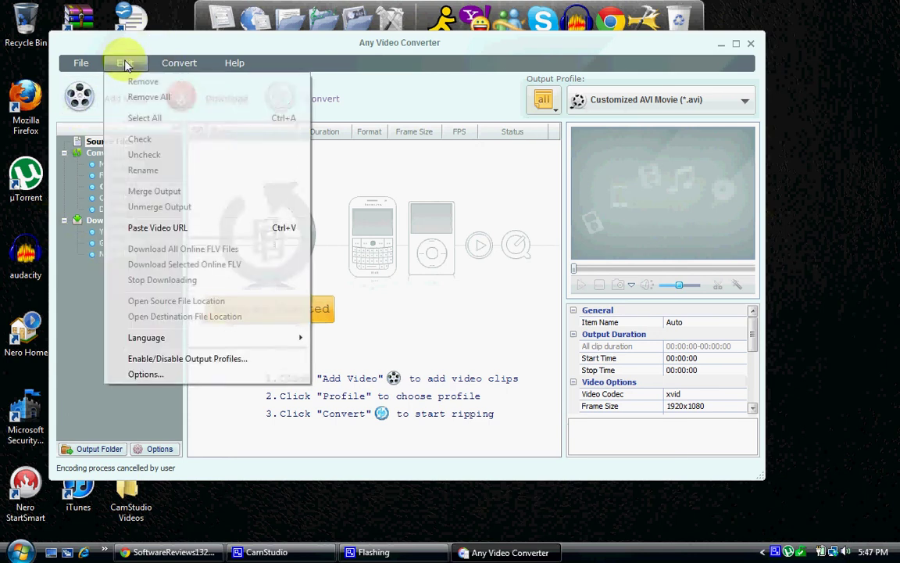
{"action": "left_click", "coordinate": [187, 317]}
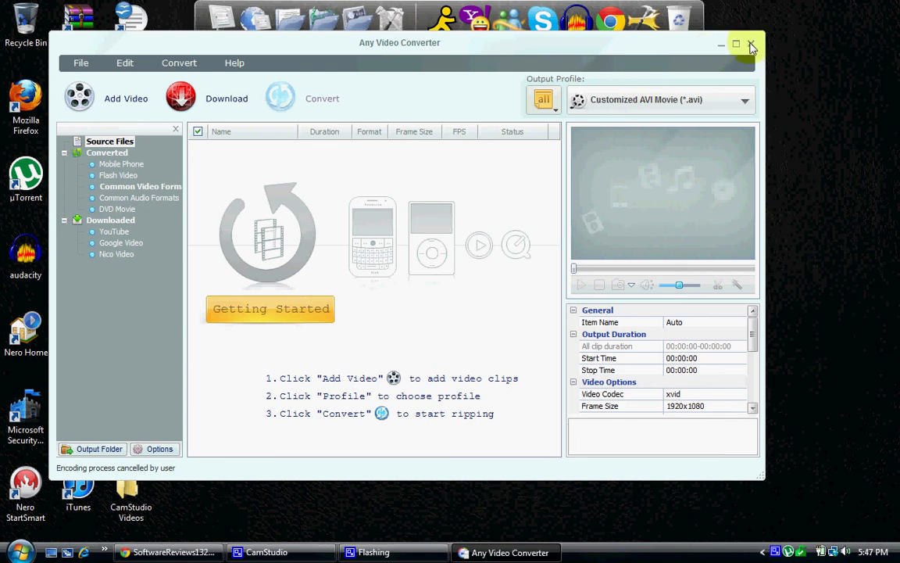
Step: Close Any Video Converter and move the CamStudio window toward the screen centre
{"action": "left_click", "coordinate": [750, 45]}
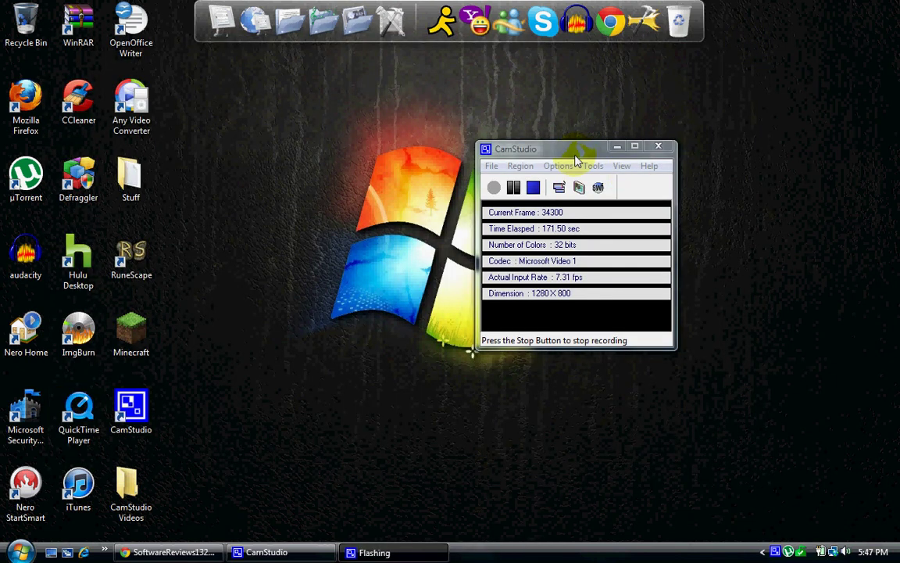
{"action": "left_click_drag", "start_coordinate": [575, 154], "coordinate": [461, 161]}
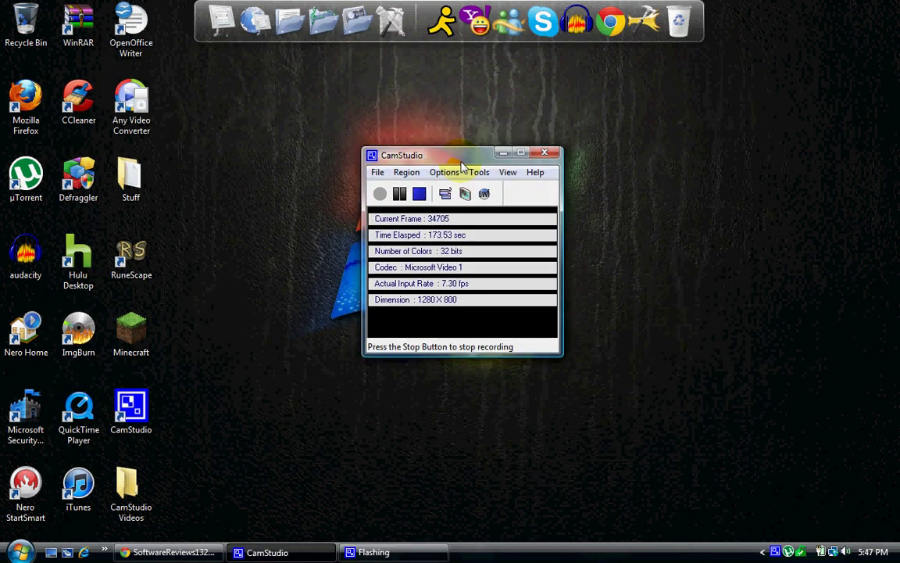